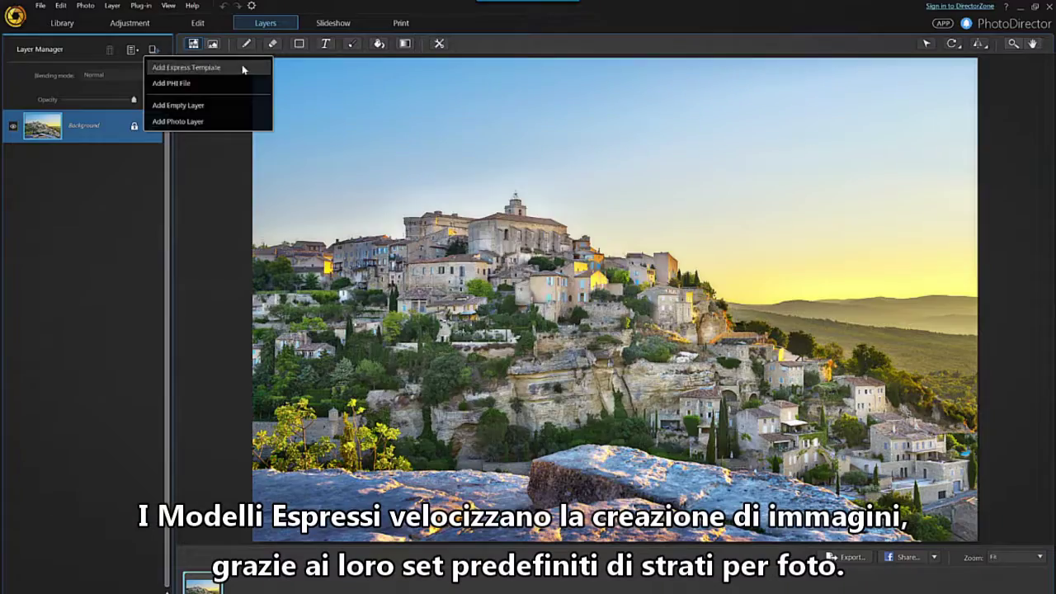
Apply the Have_A_Sunny_Day express template to the village photo.
click(239, 67)
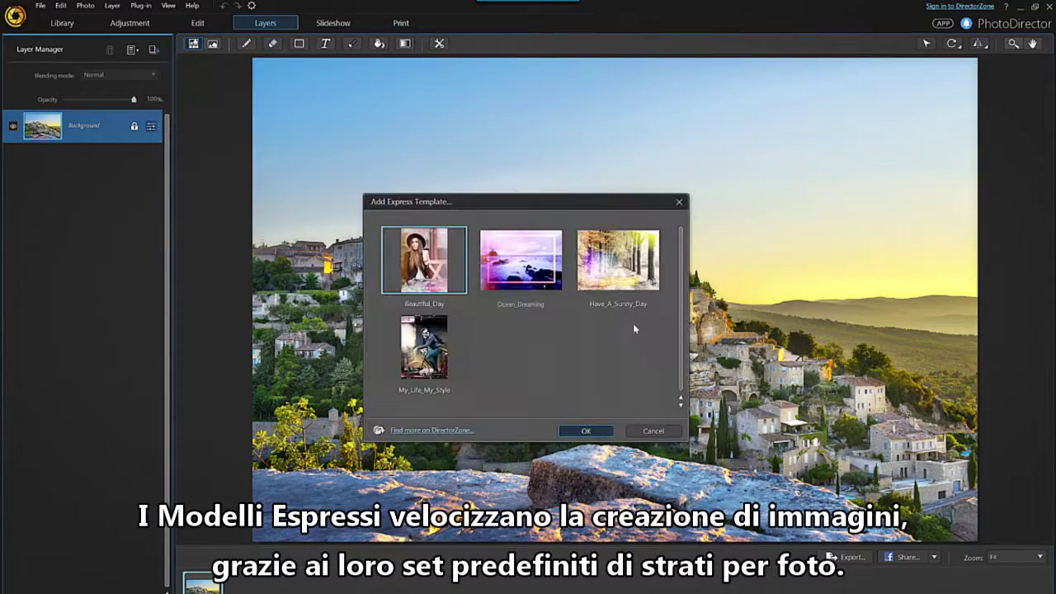
click(659, 269)
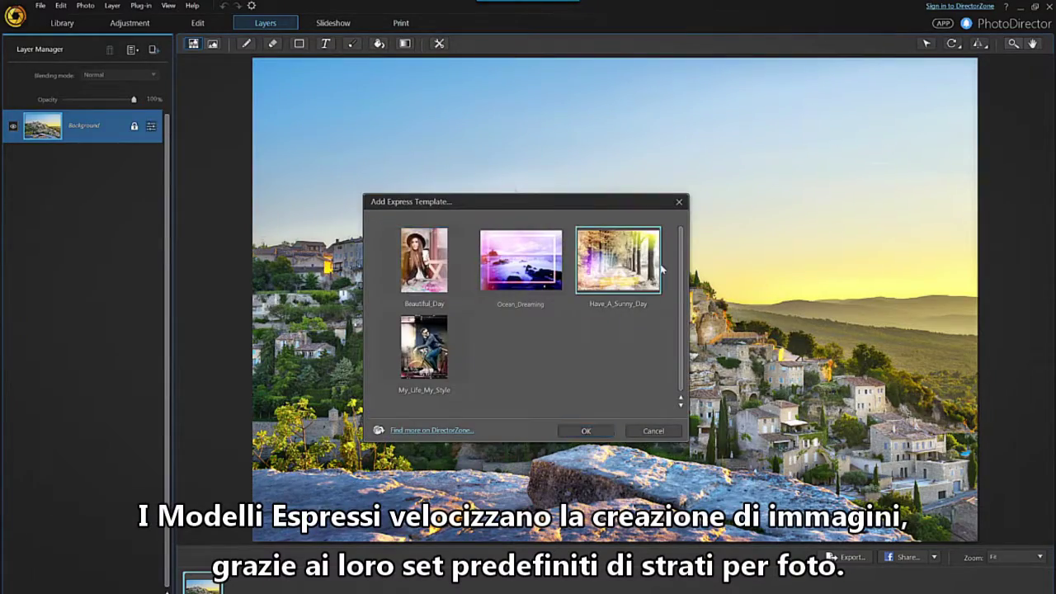
click(603, 430)
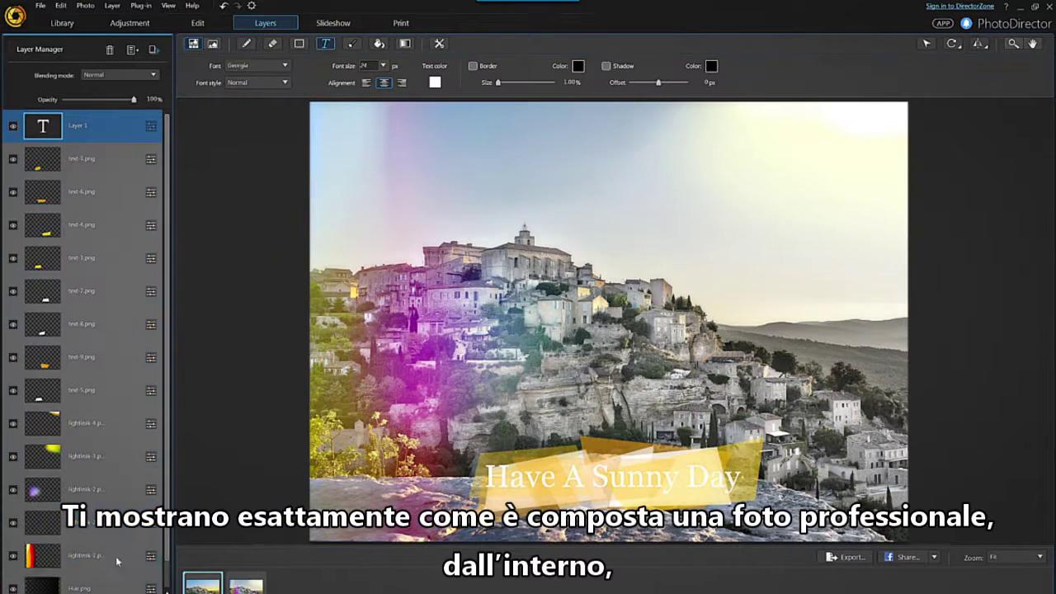
Toggle the lightleak-1 layer off and on, then confirm its layer adjustments.
click(13, 556)
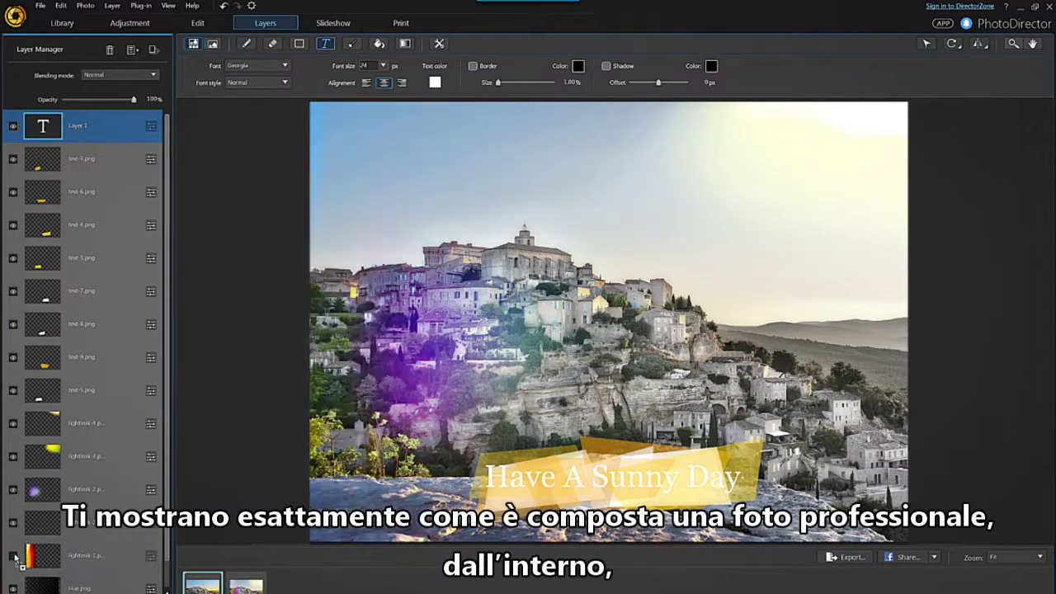
click(13, 556)
double_click(42, 556)
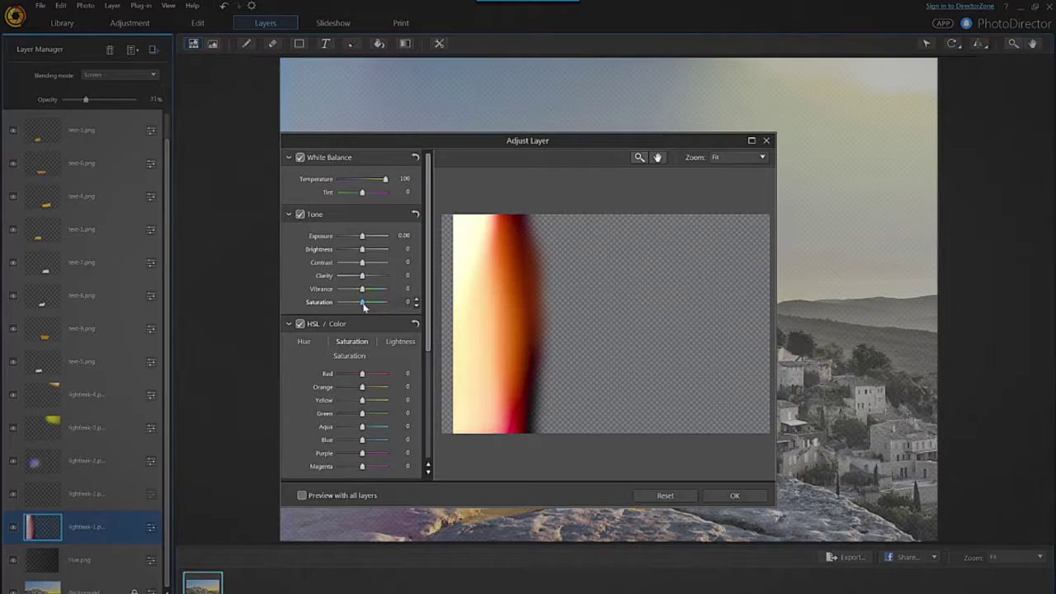
click(756, 499)
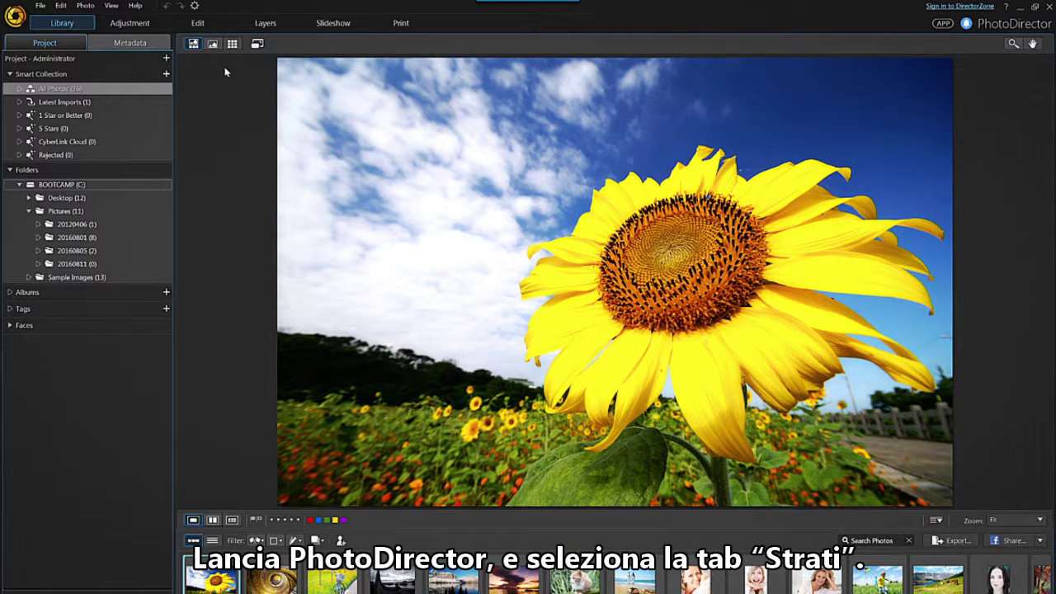
Switch to the Layers module with the boat photo and bring up the new-layer options.
click(284, 23)
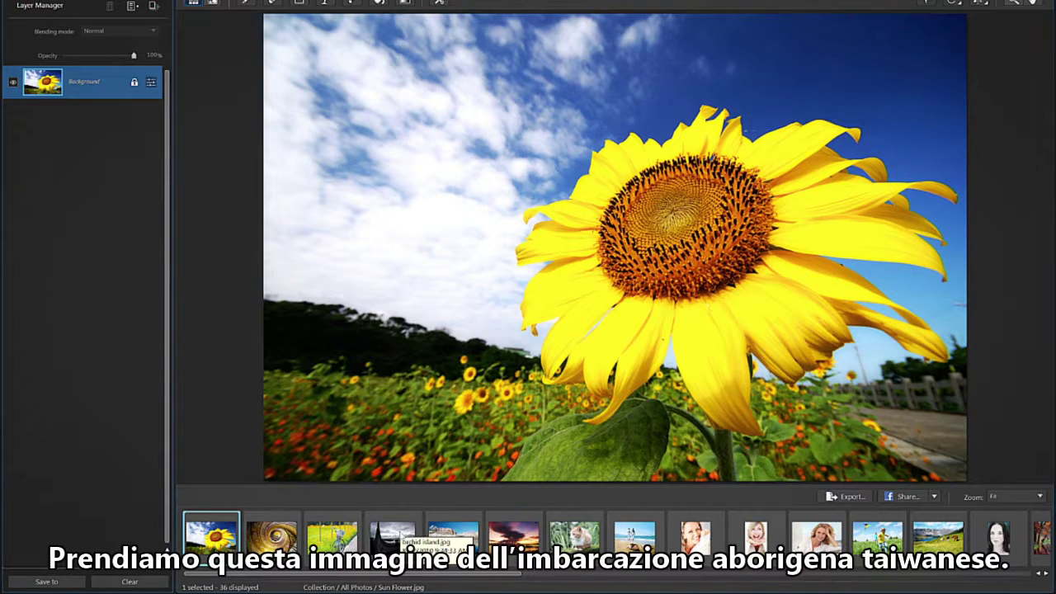
click(370, 518)
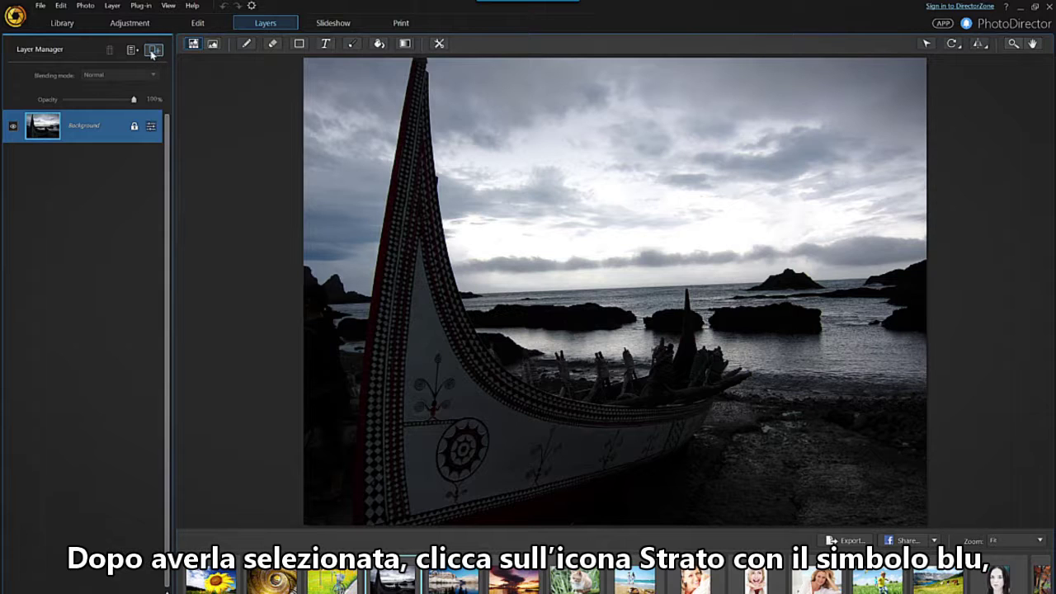
click(153, 51)
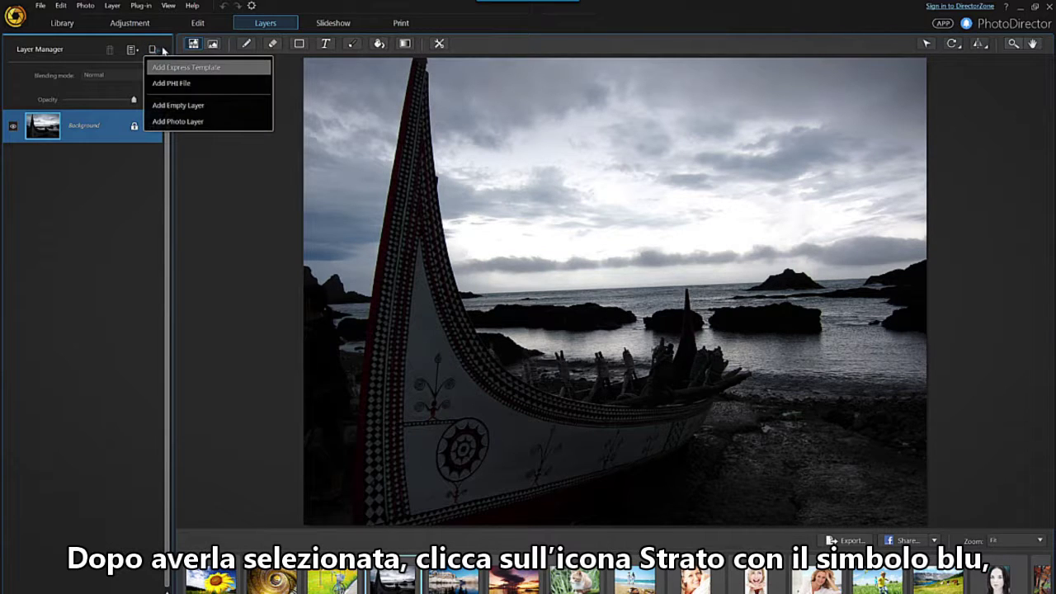
Choose Add Express Template from the new-layer menu.
click(233, 74)
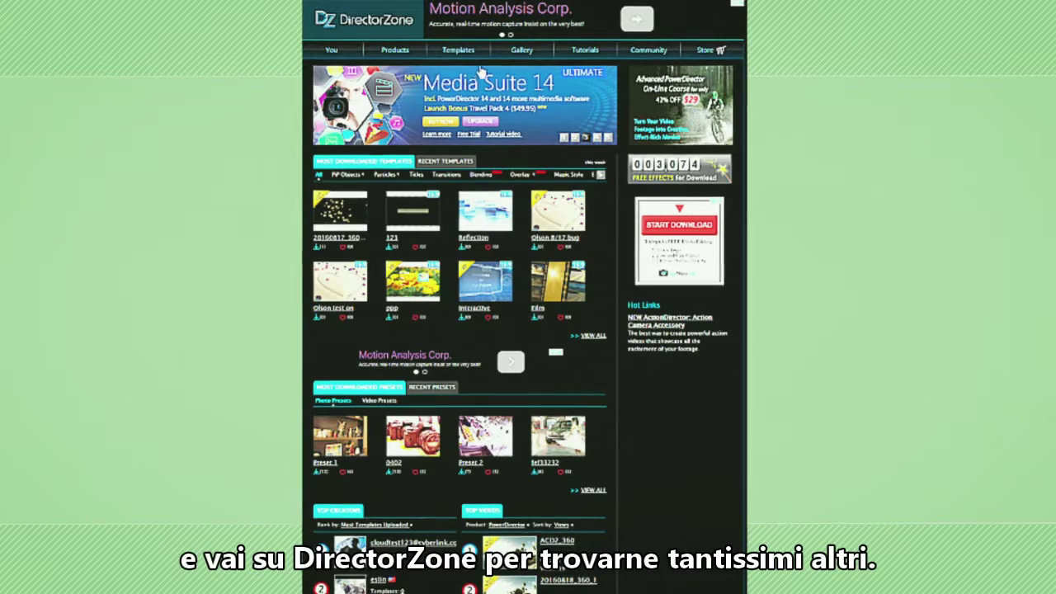
mouse_move(483, 52)
mouse_move(484, 80)
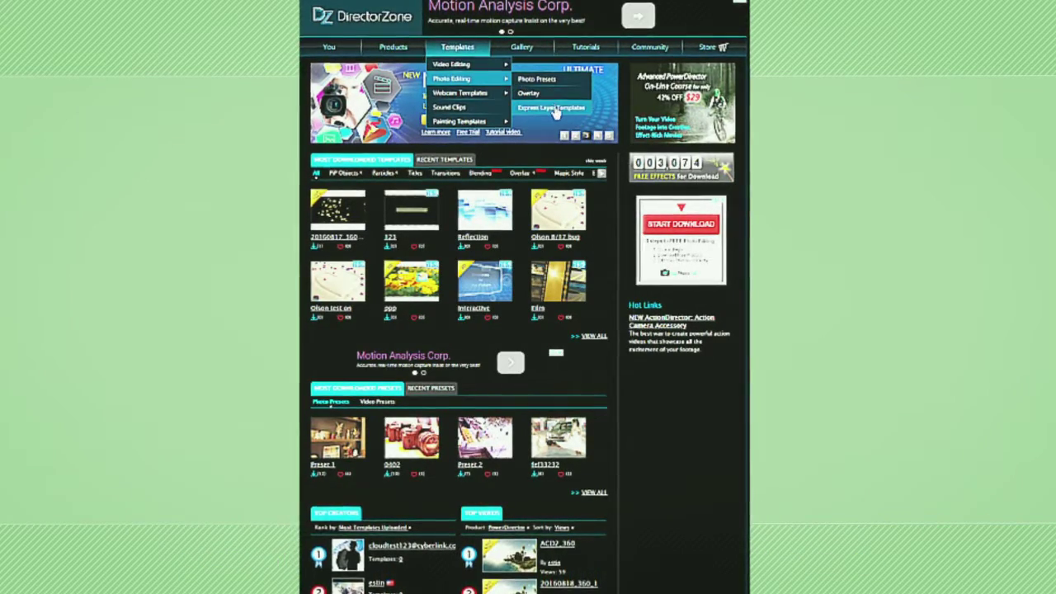
click(550, 107)
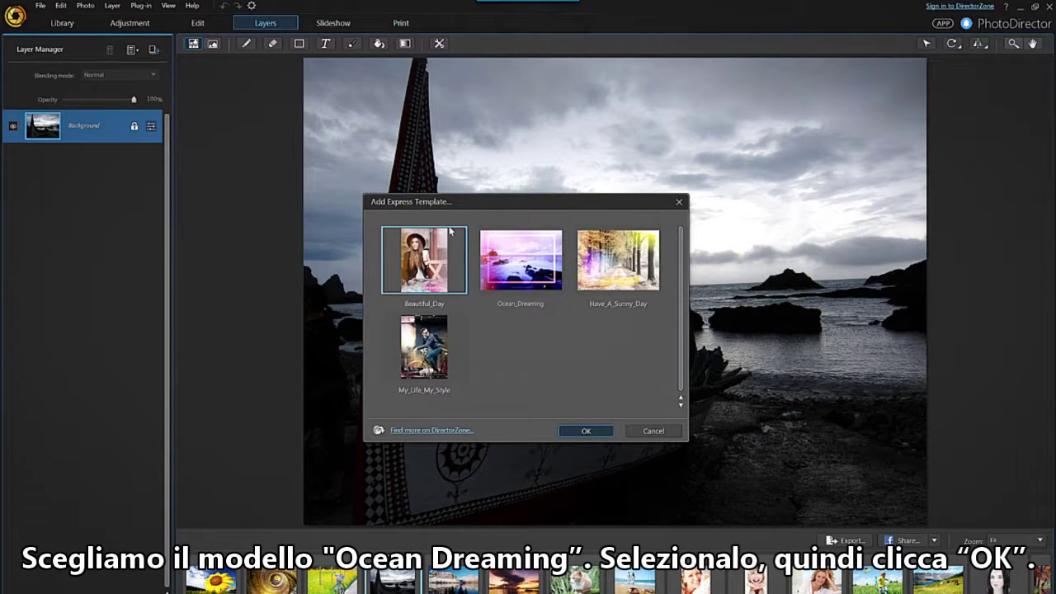
Apply the Ocean_Dreaming template and inspect its layers from Layer 2 through Layer 10.
click(500, 241)
click(586, 430)
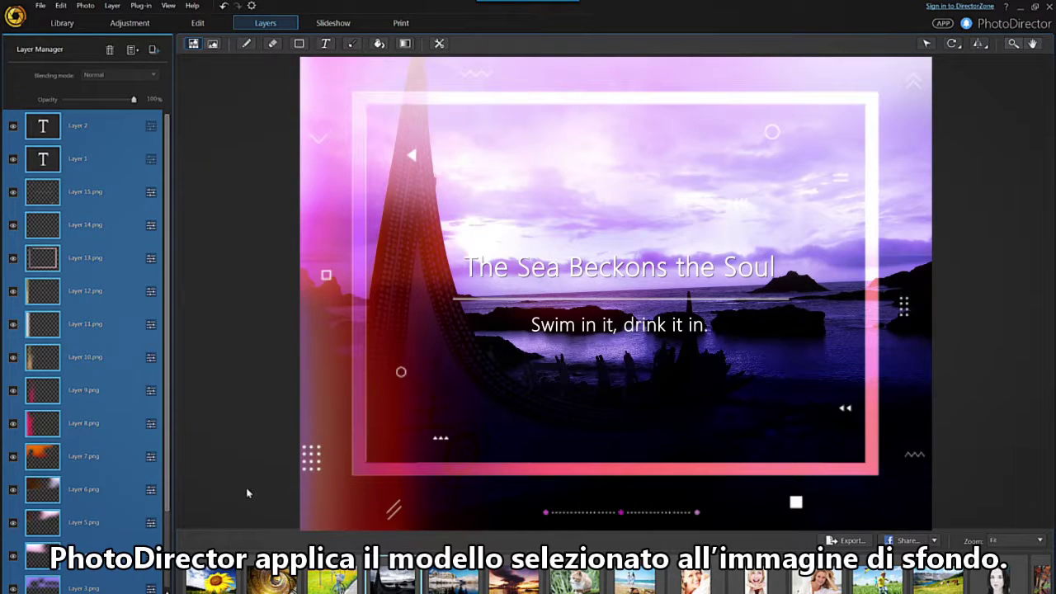
click(120, 125)
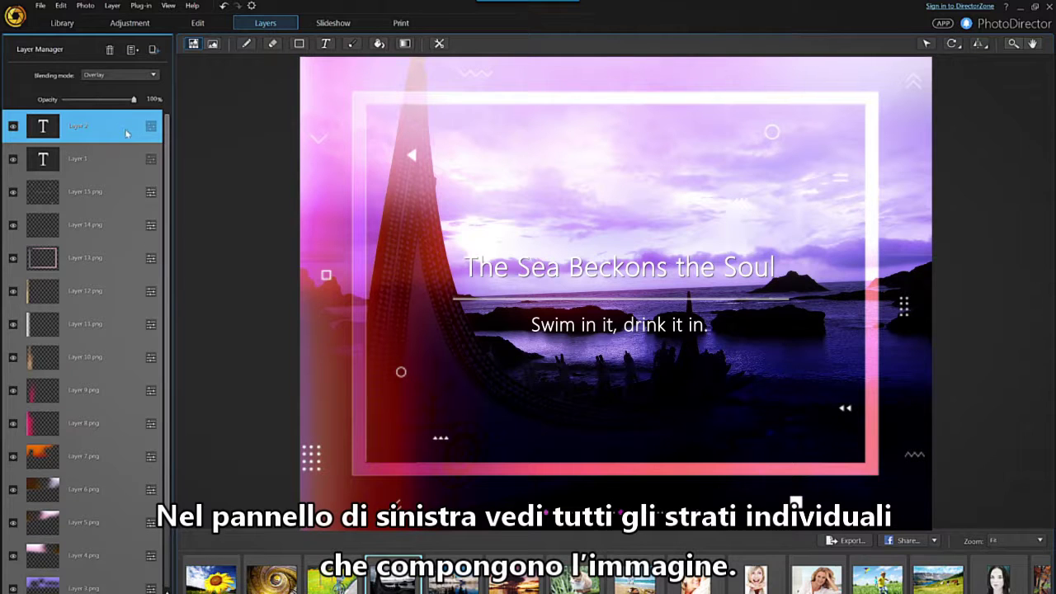
click(117, 160)
click(126, 188)
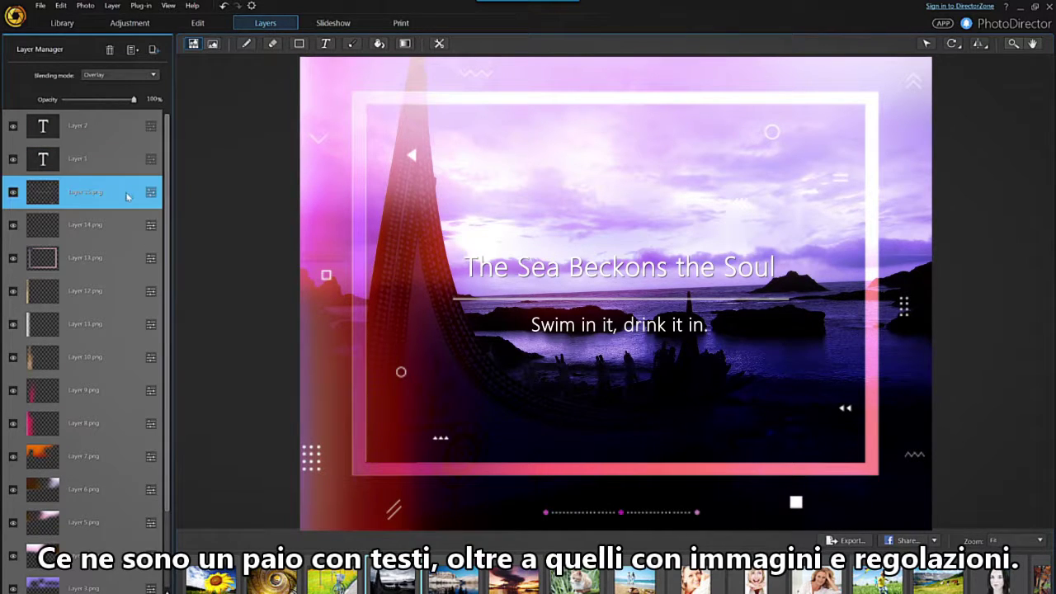
click(114, 224)
click(117, 259)
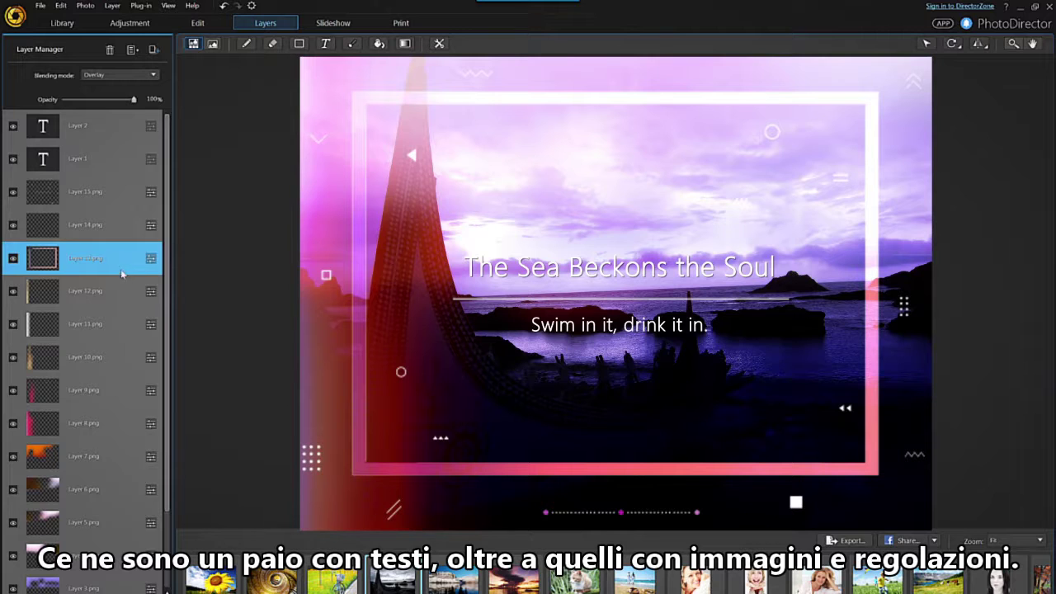
click(124, 293)
click(119, 325)
click(116, 355)
Select Layer 3 and compare it on and off, leaving it hidden.
click(85, 570)
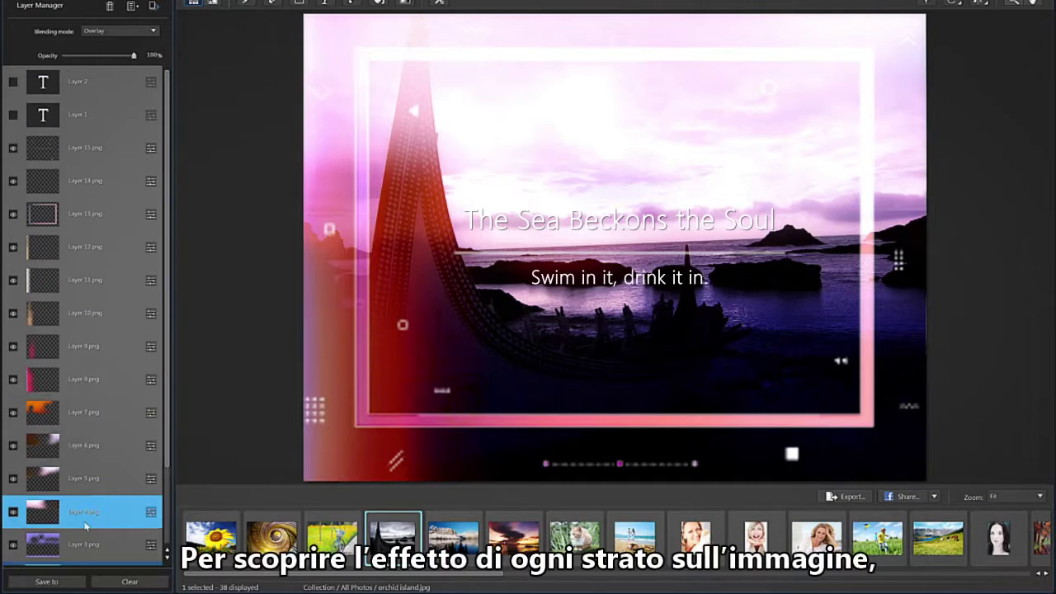
click(62, 548)
click(12, 546)
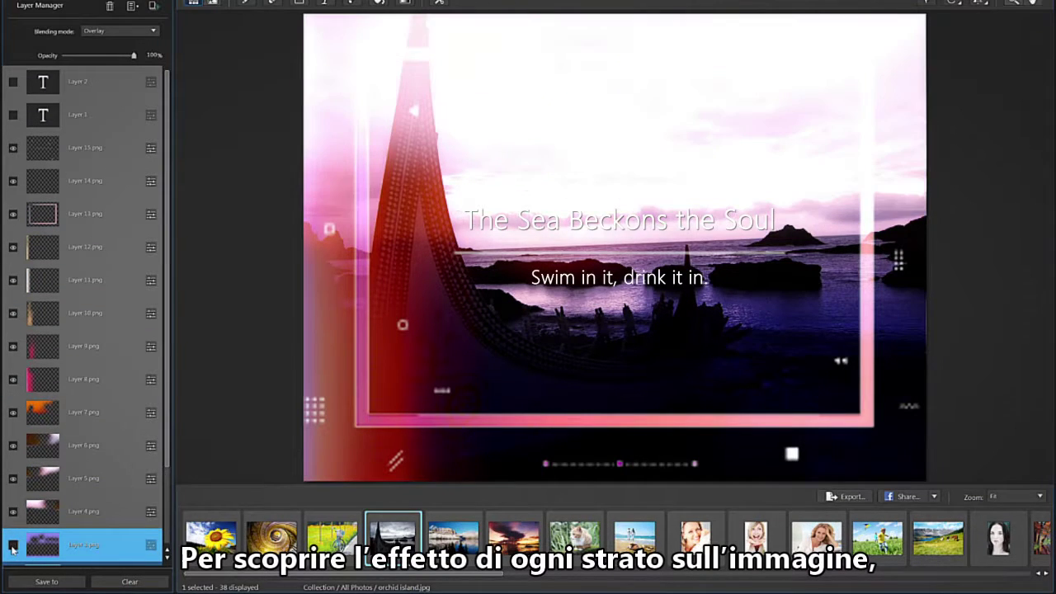
click(12, 546)
click(13, 546)
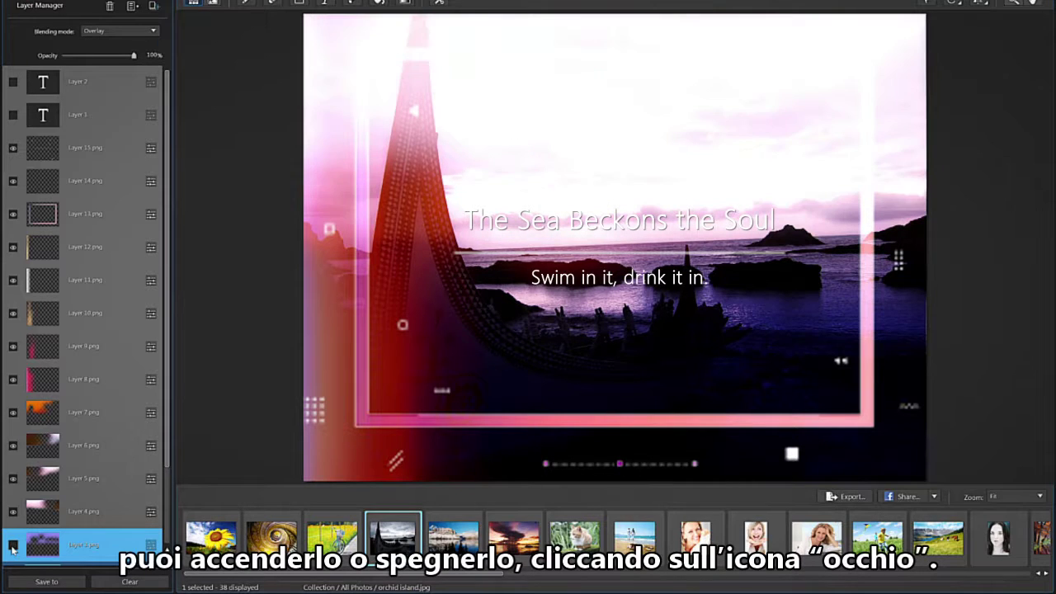
click(12, 547)
click(13, 546)
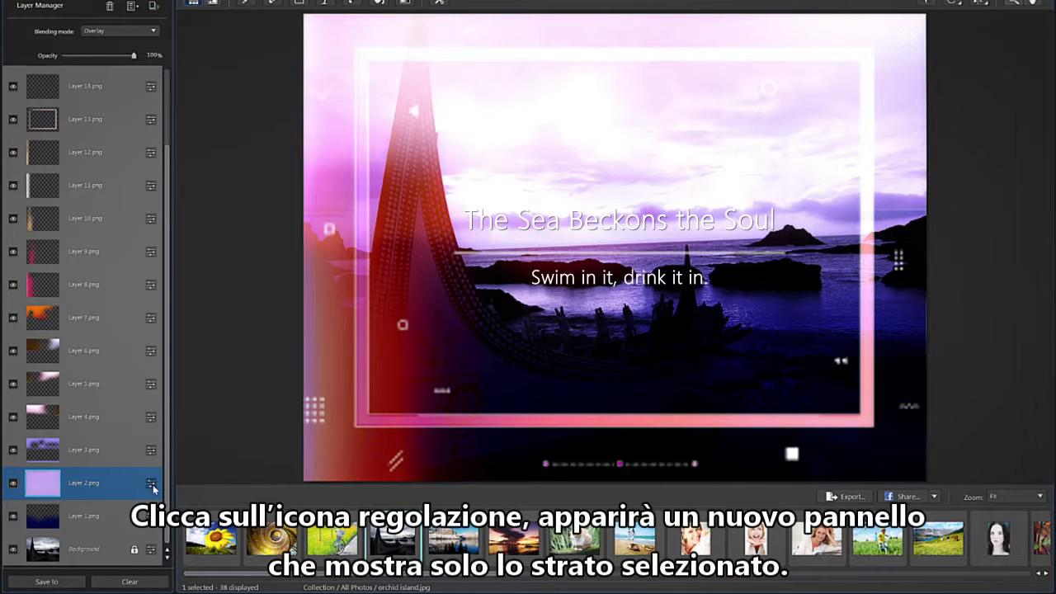
Set Layer 2's white balance temperature to about 64.
click(151, 484)
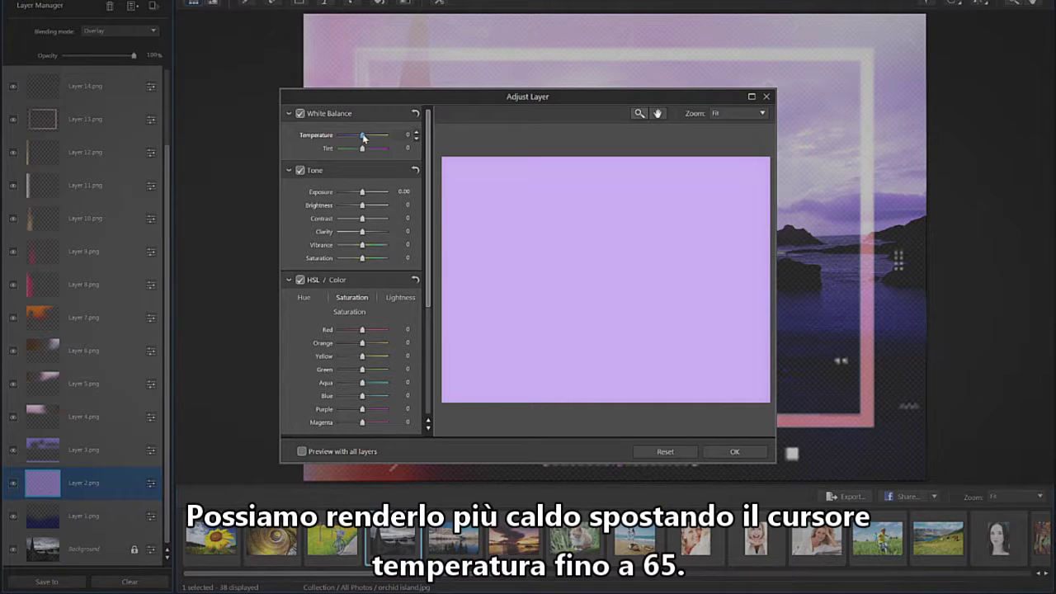
drag(367, 140, 378, 142)
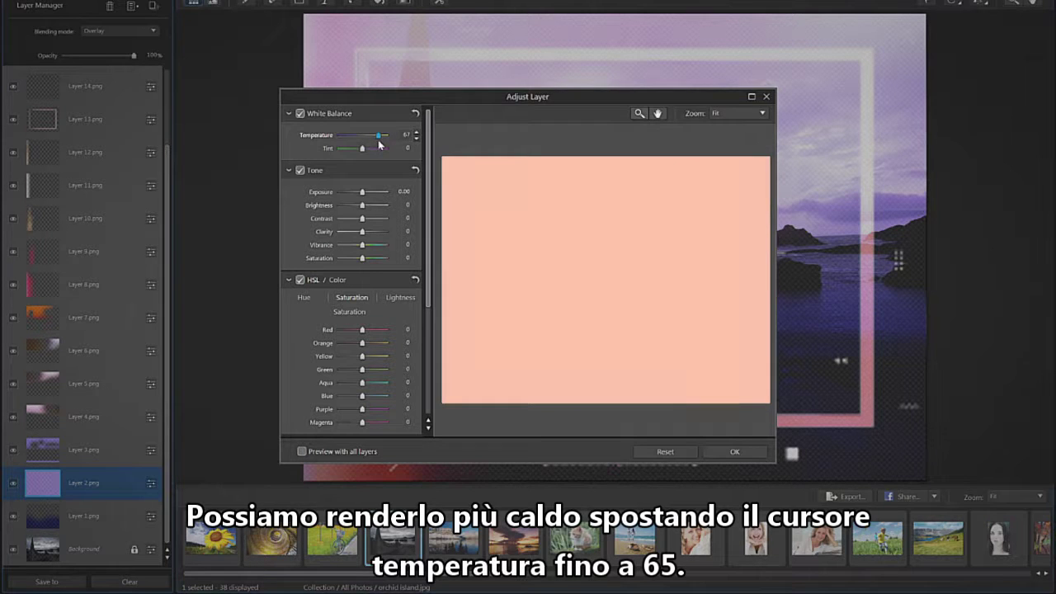
click(734, 451)
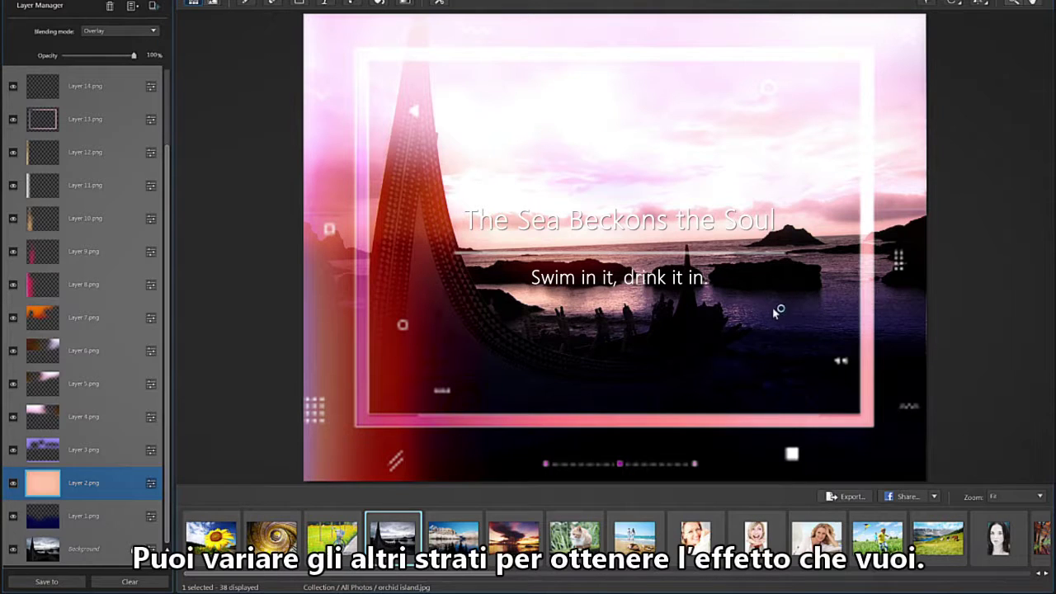
Raise Layer 3's brightness to 78.
click(151, 451)
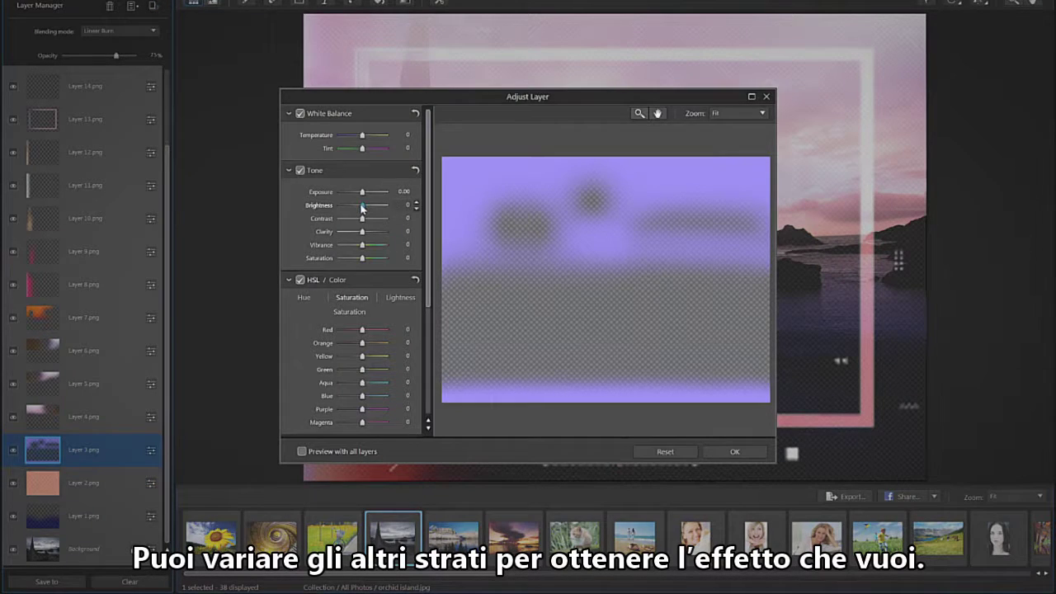
drag(361, 204, 384, 212)
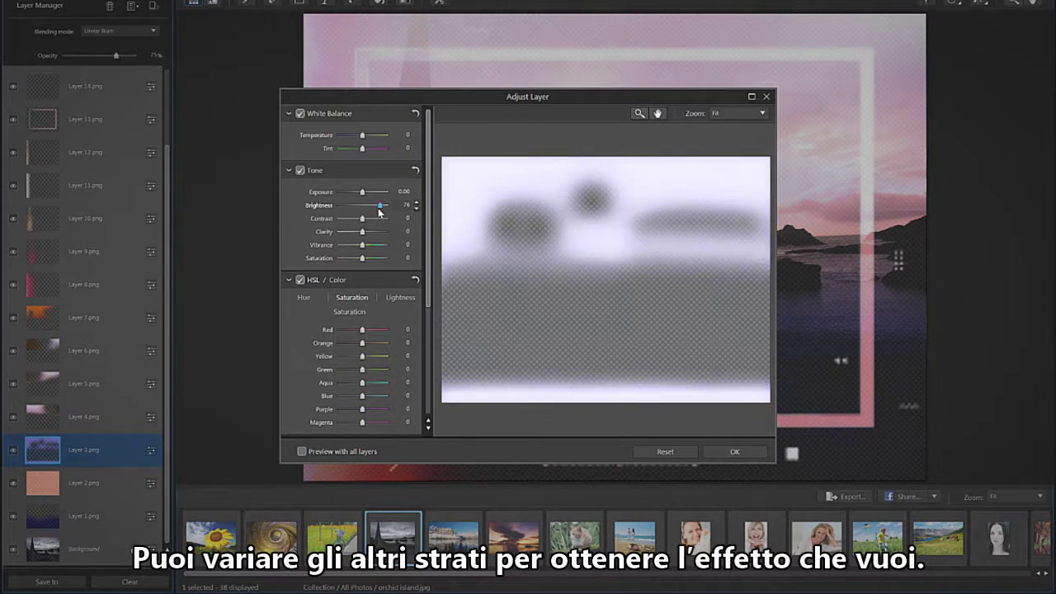
click(718, 452)
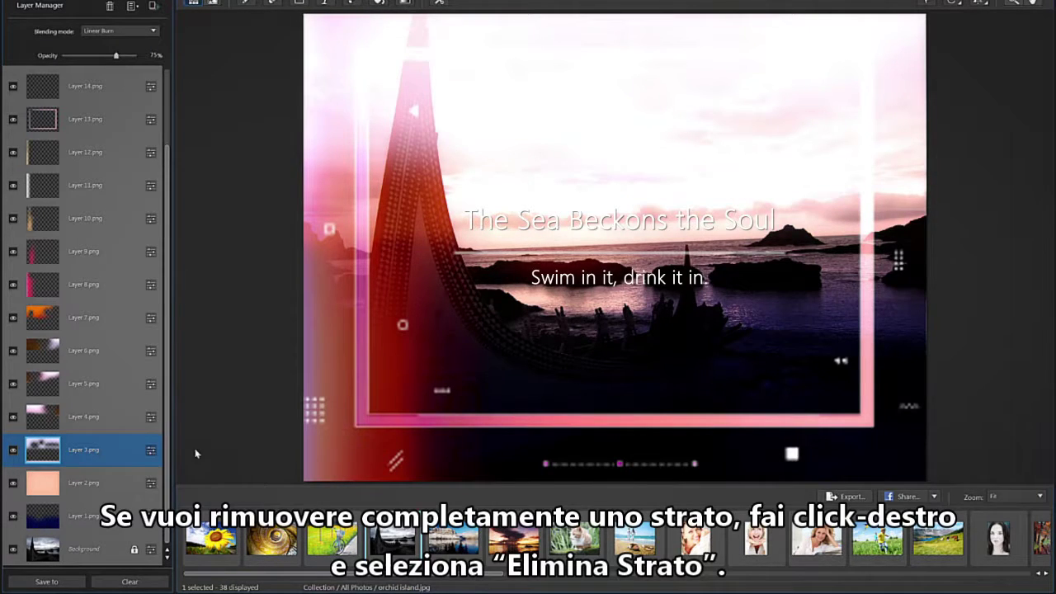
Delete Layer 8 from the template and confirm the deletion.
right_click(112, 284)
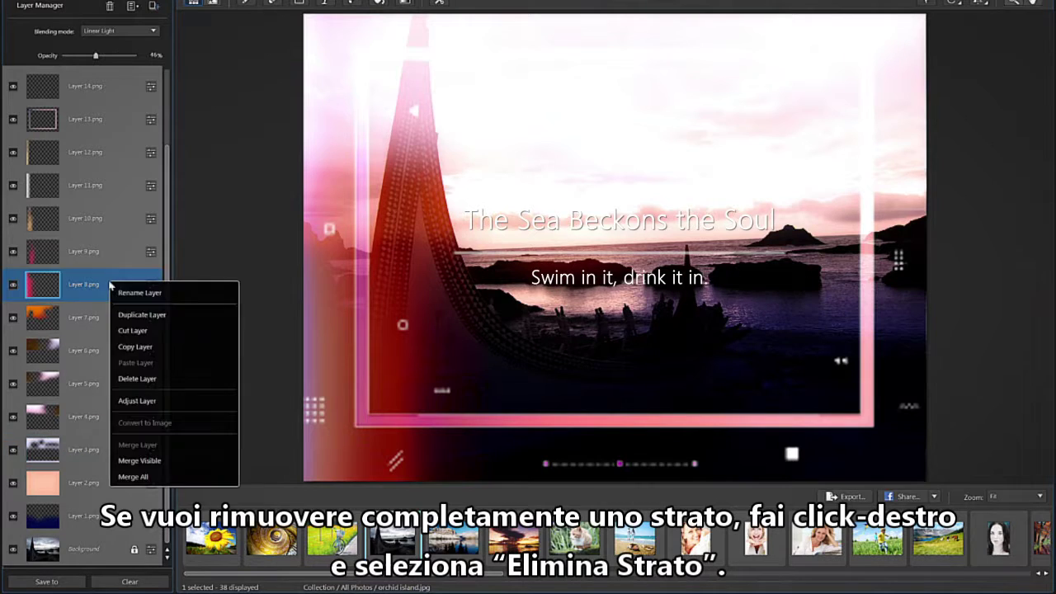
click(195, 378)
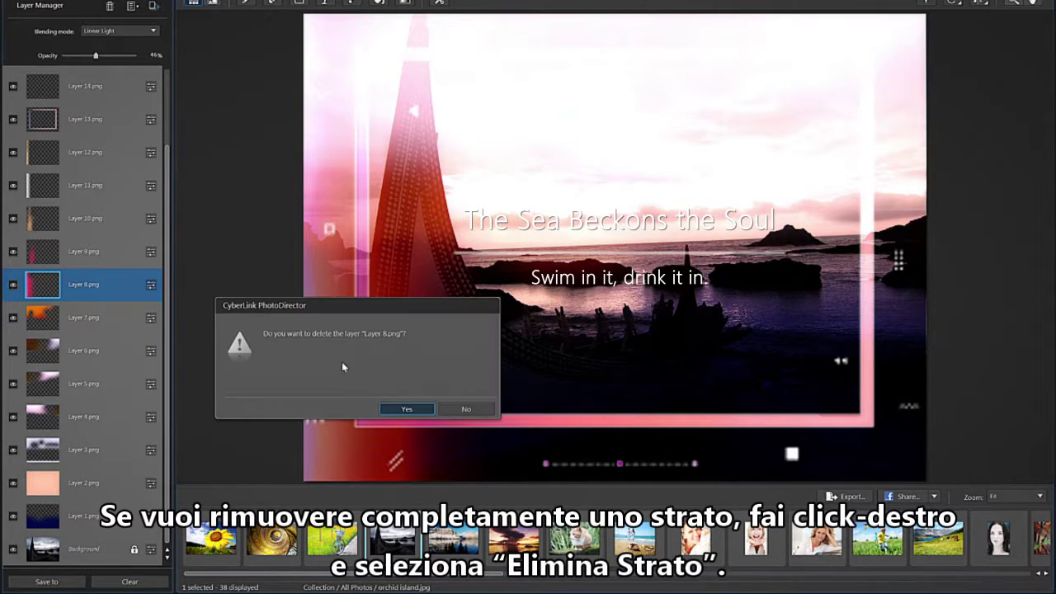
click(395, 408)
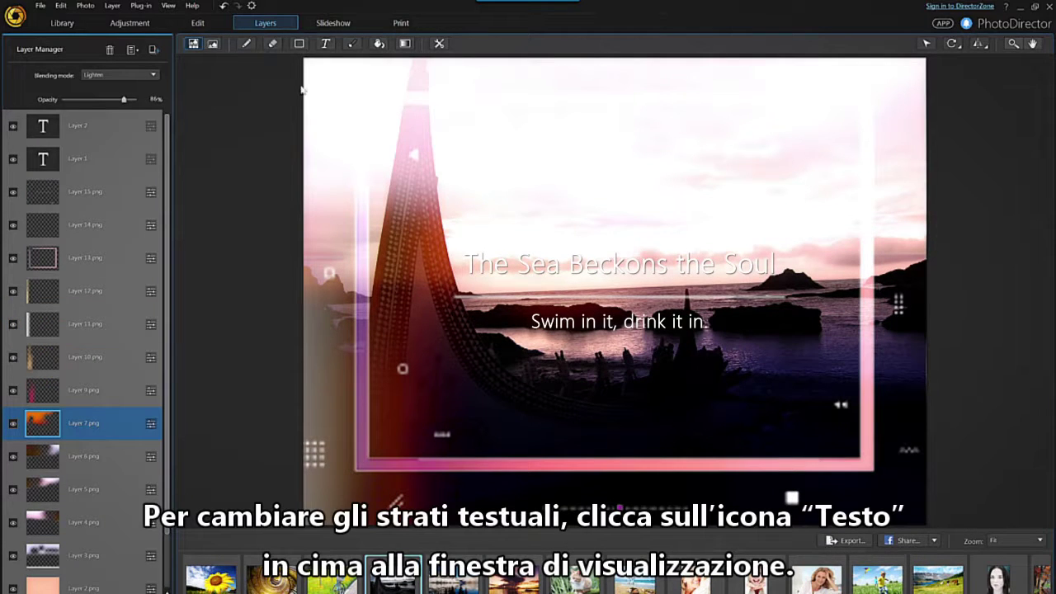
Replace the template title with 'Stunning Sunset'.
click(329, 45)
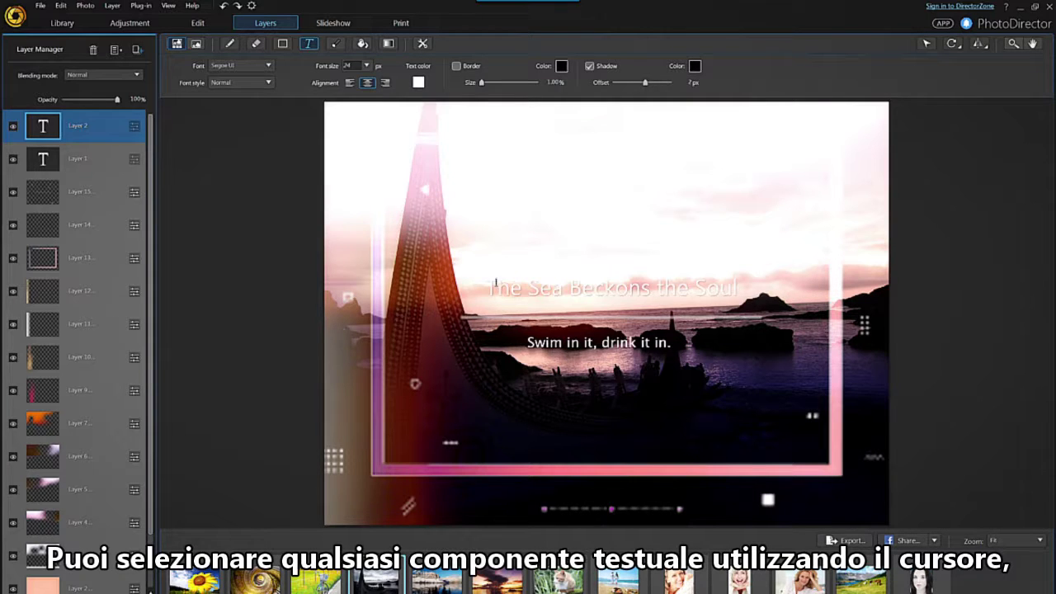
click(501, 285)
key(BackSpace)
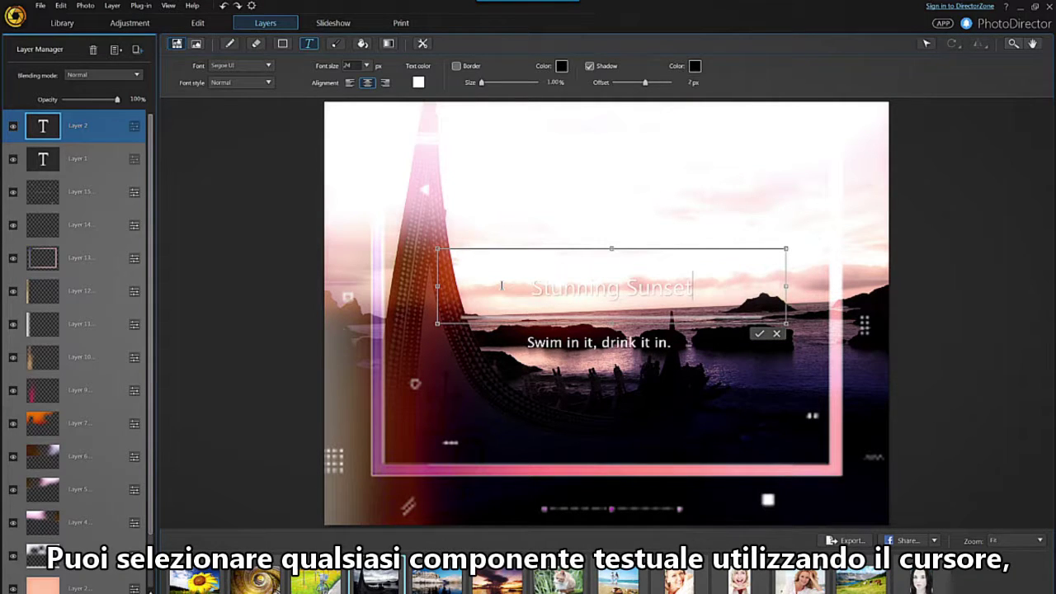
text(Stunning Sunset)
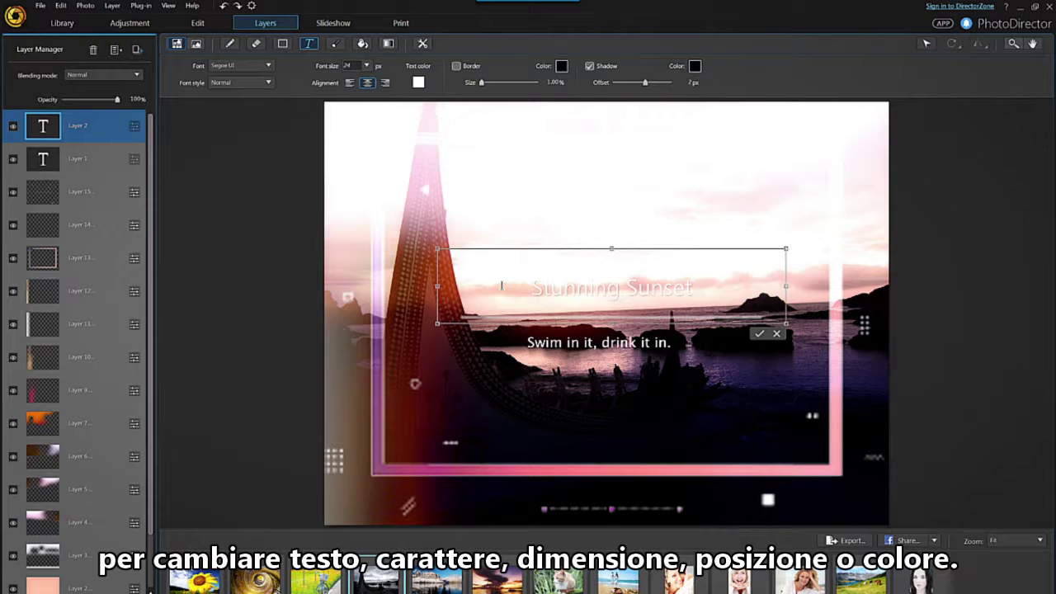
Style the title in Segoe Print, size 36, orange, and commit the text edit.
key(ctrl+a)
click(239, 66)
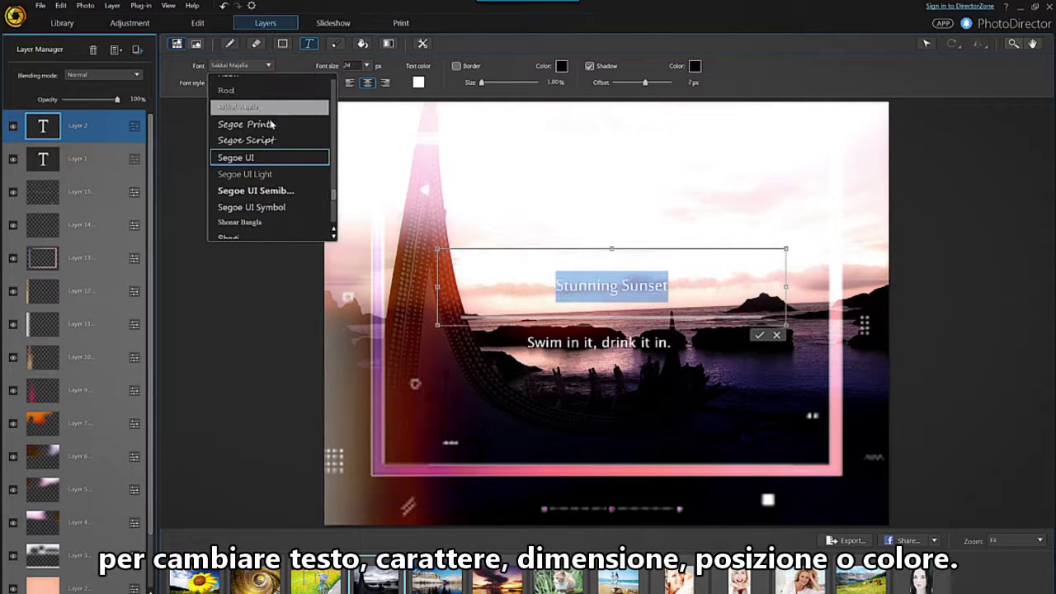
click(272, 124)
click(366, 65)
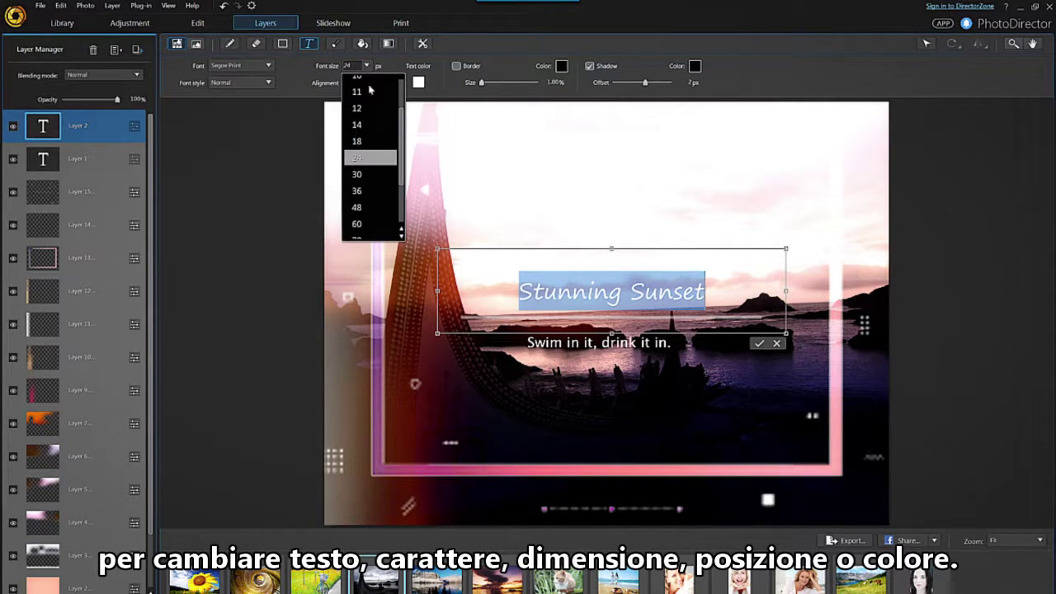
click(356, 191)
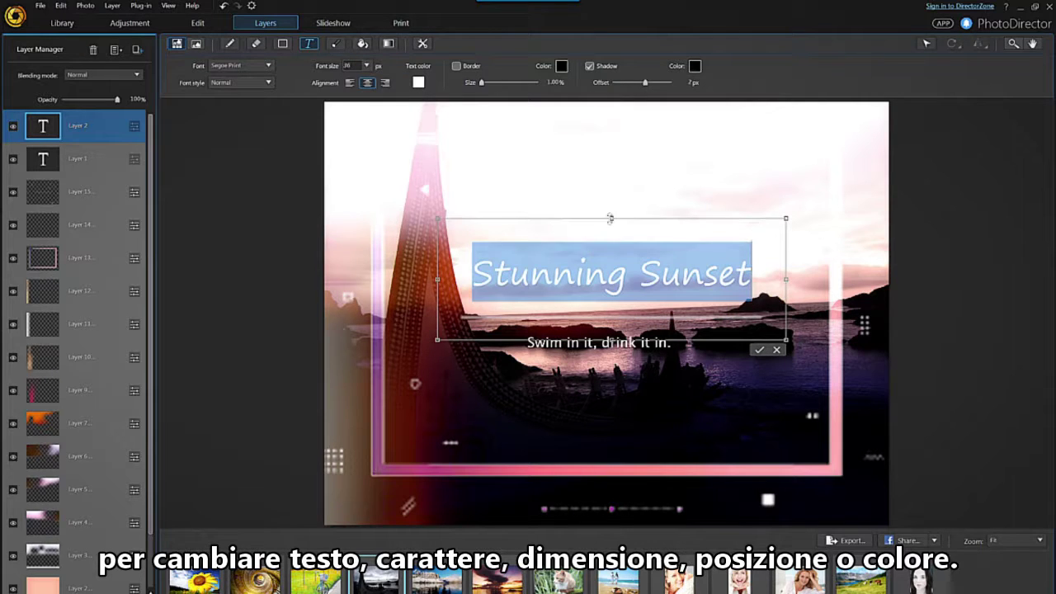
drag(608, 219, 606, 228)
click(418, 82)
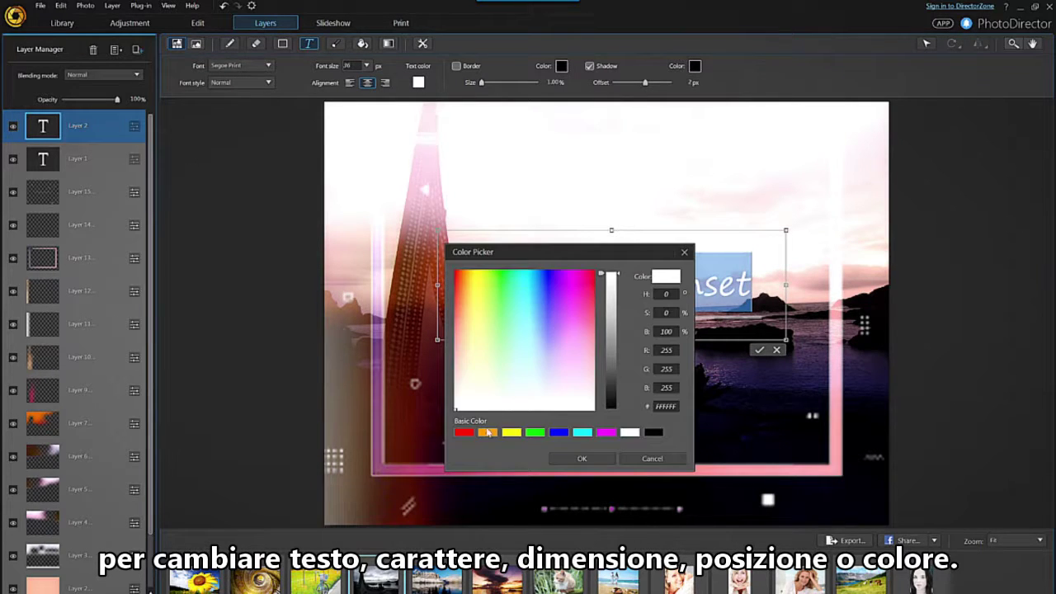
click(487, 432)
drag(620, 277, 622, 284)
key(Return)
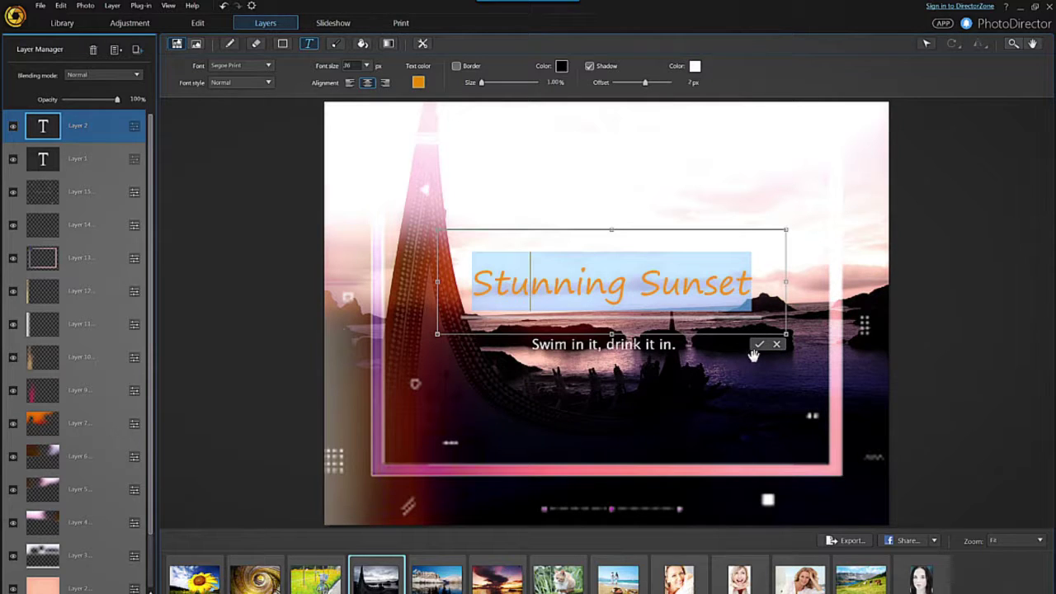
click(759, 350)
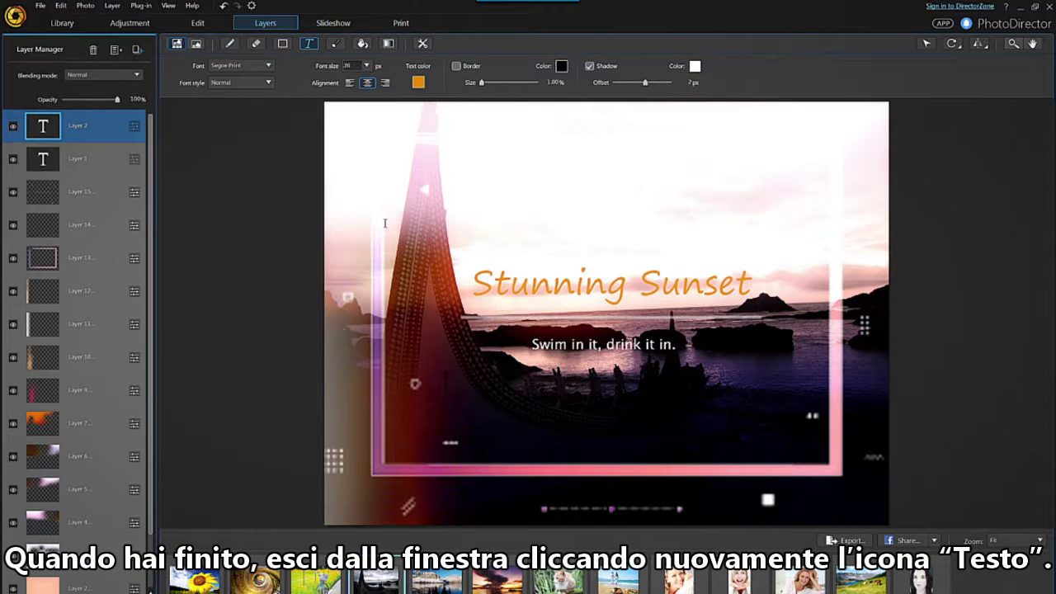
click(309, 46)
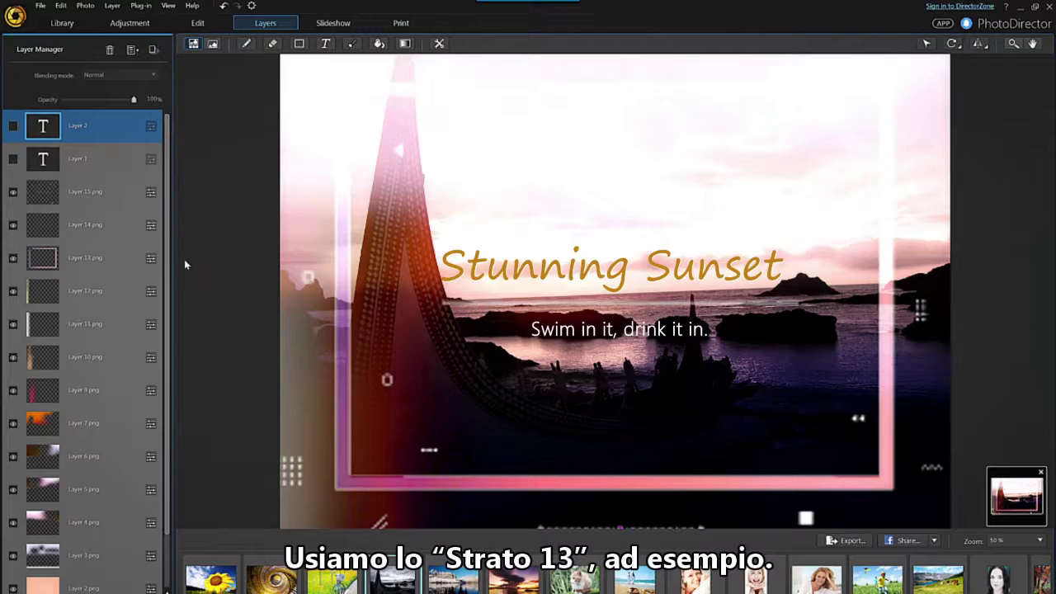
Select Layer 13, the pink frame, and toggle its visibility off and back on.
click(138, 269)
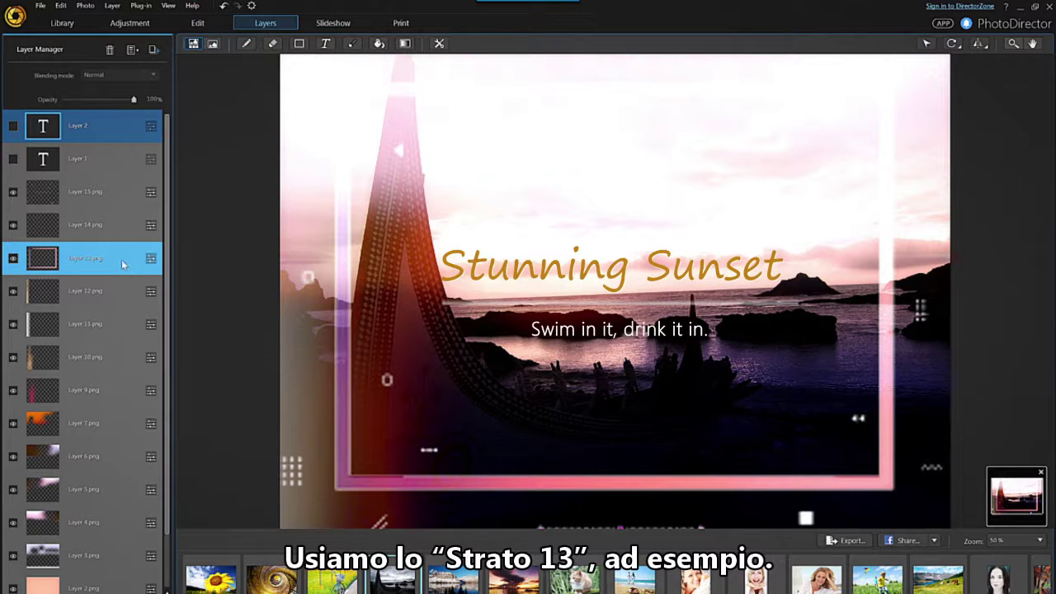
click(13, 260)
click(13, 259)
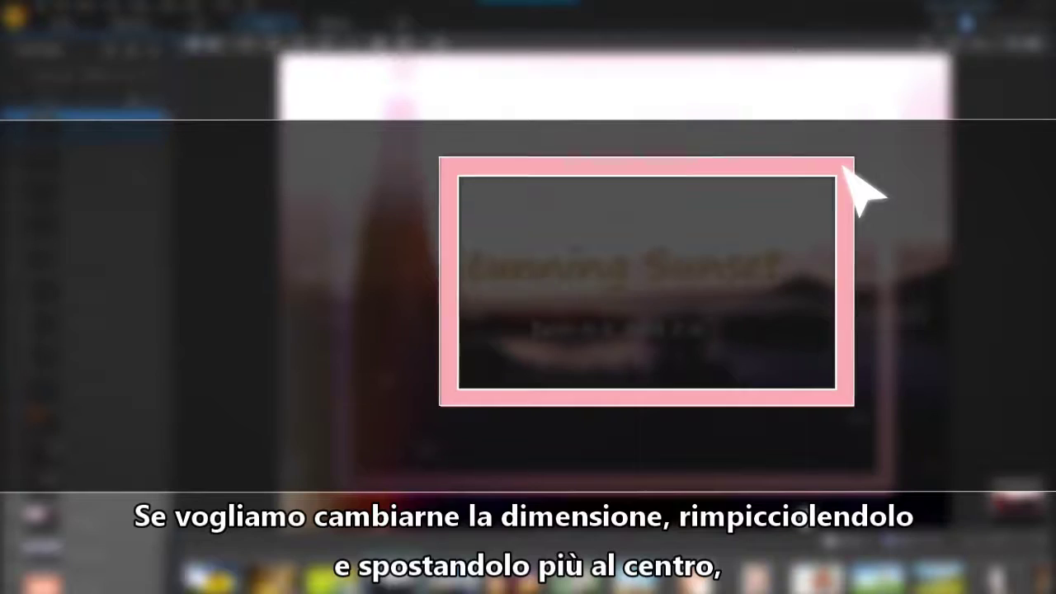
drag(843, 167, 715, 224)
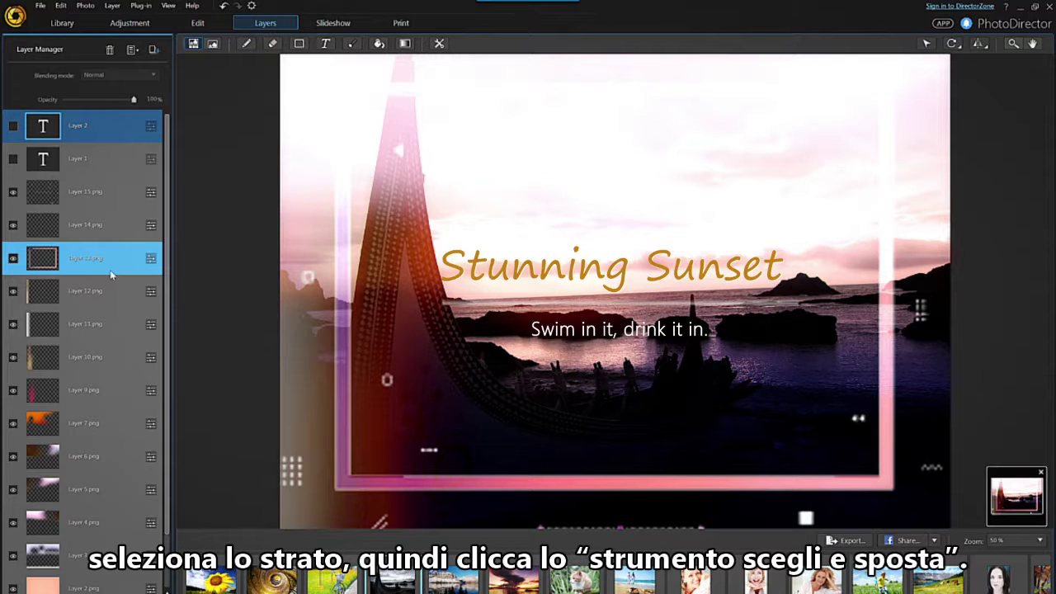
click(927, 45)
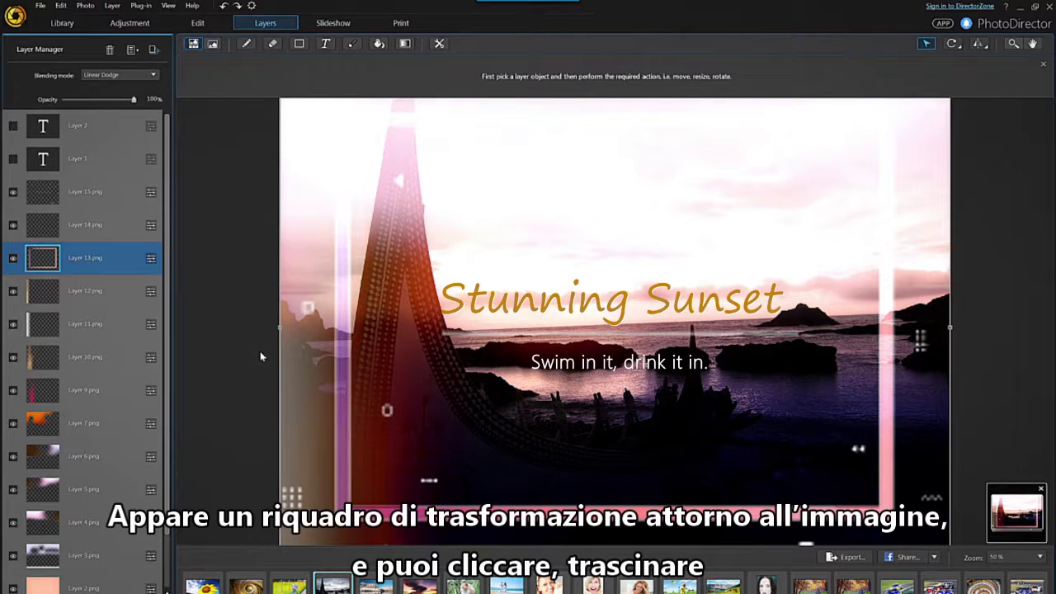
Narrow Layer 13's pink frame from both sides and rotate it to a tilt.
drag(280, 329, 304, 330)
drag(951, 329, 914, 328)
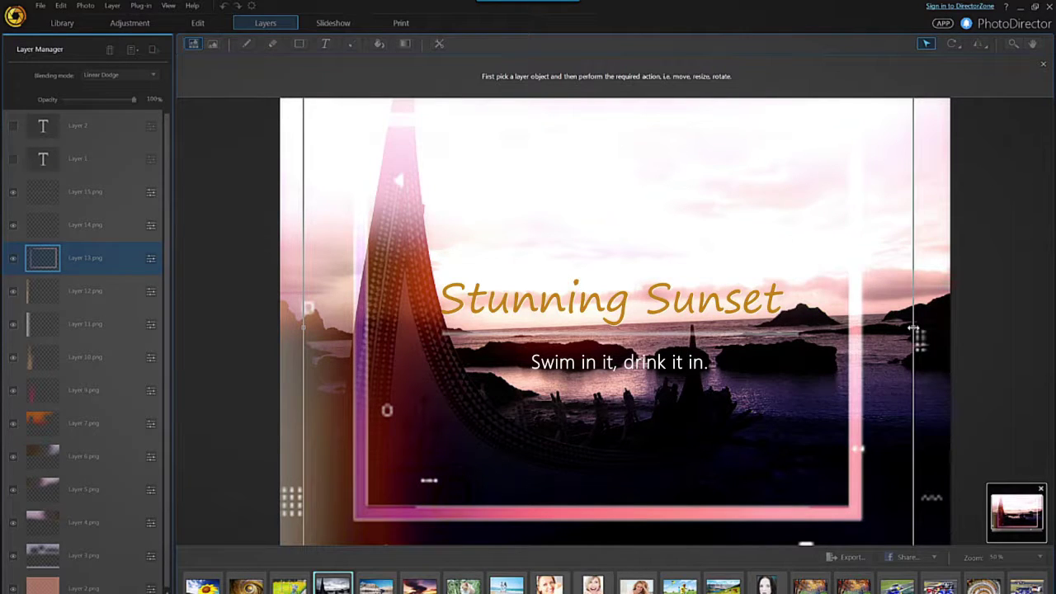
drag(913, 328, 910, 369)
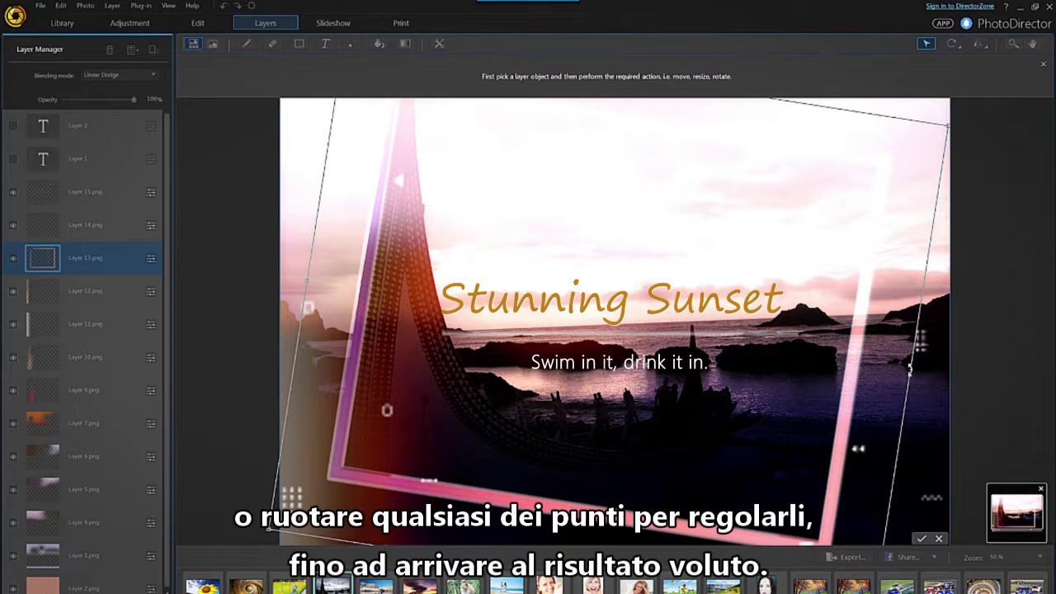
click(922, 538)
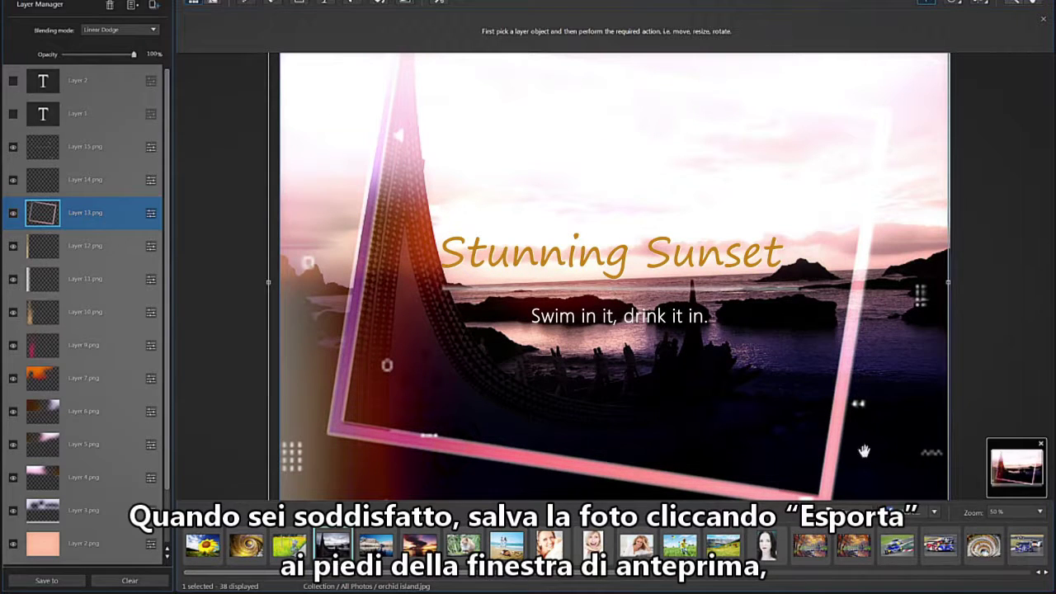
Set export resizing to Width and Height 1024×1024 and expand the Metadata and Watermark sections.
click(845, 509)
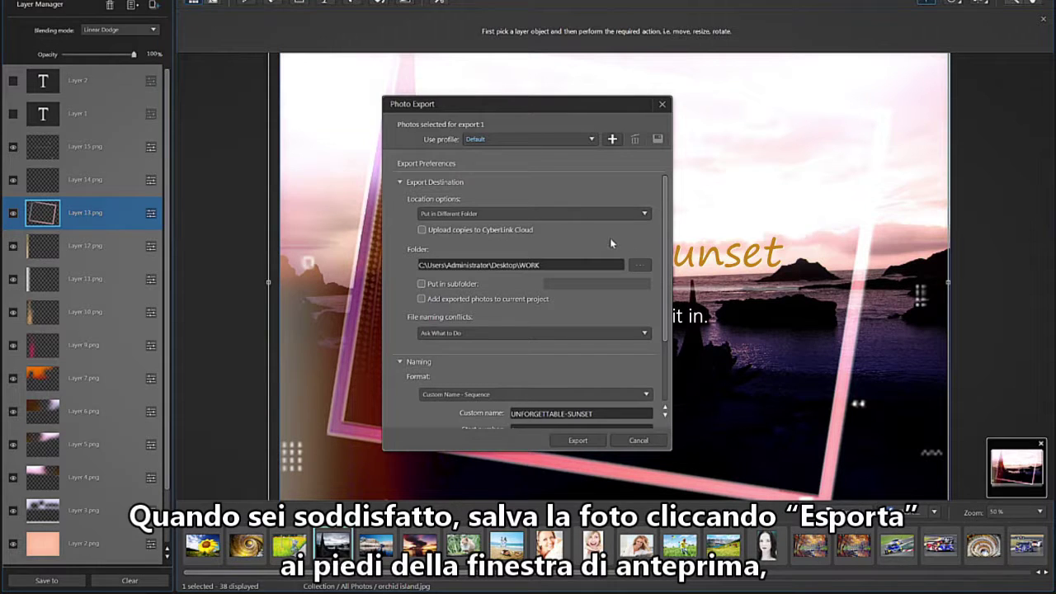
click(588, 265)
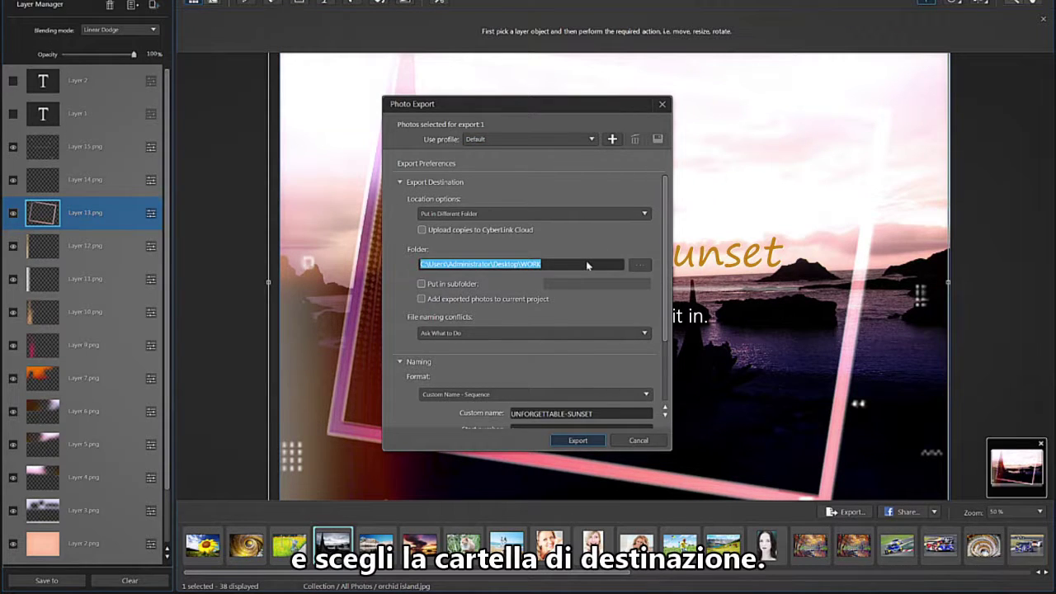
scroll(405, 320, down, 5)
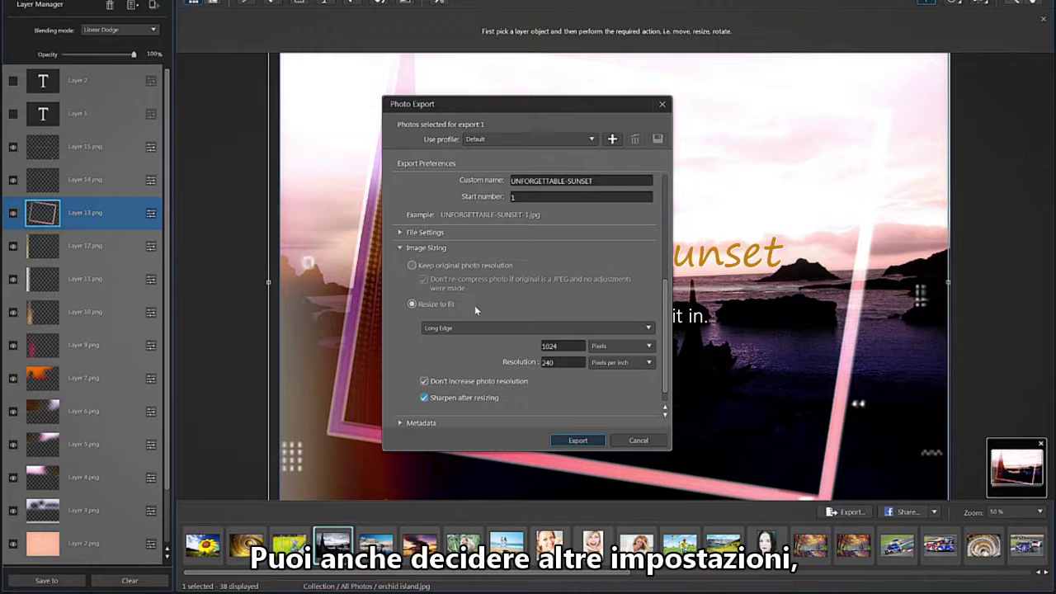
click(487, 328)
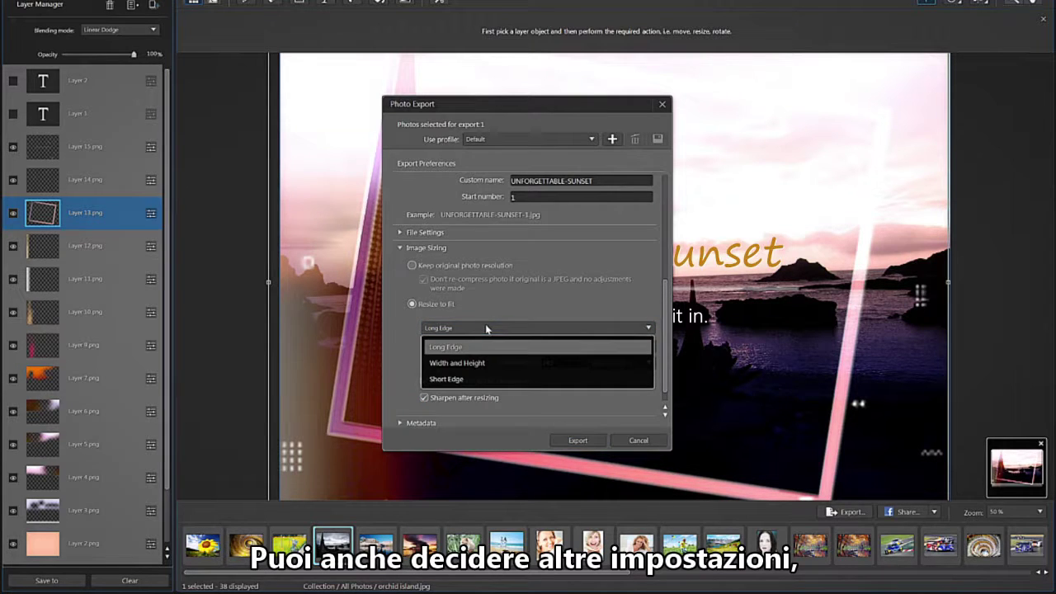
click(494, 363)
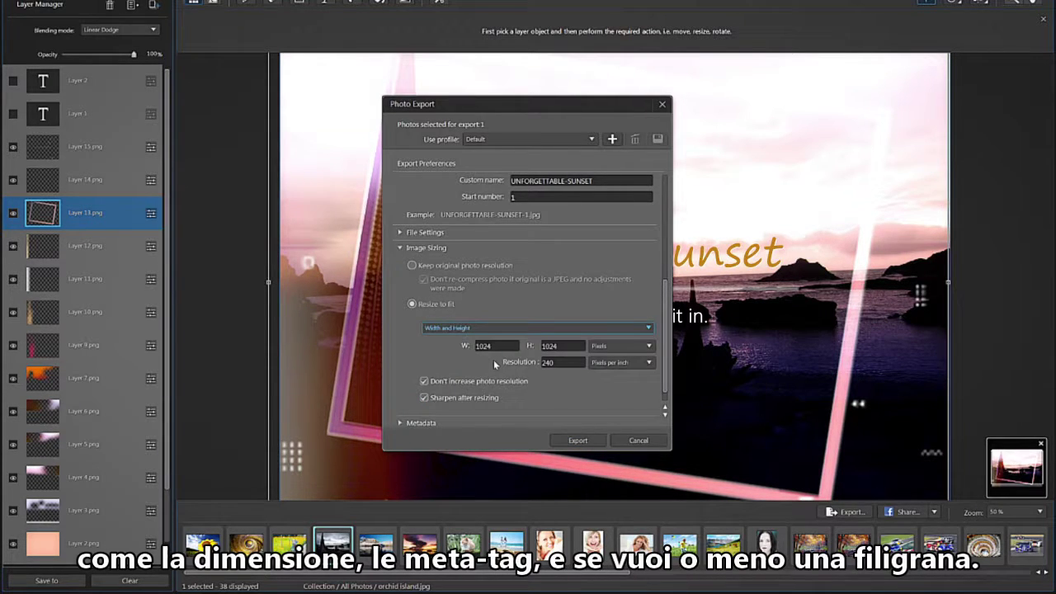
click(404, 423)
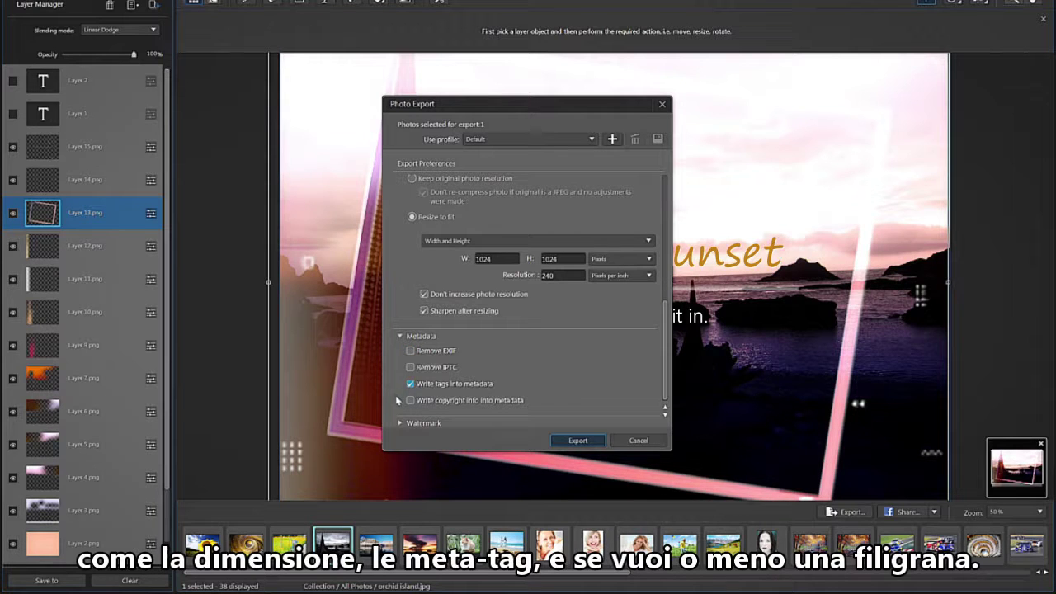
click(401, 423)
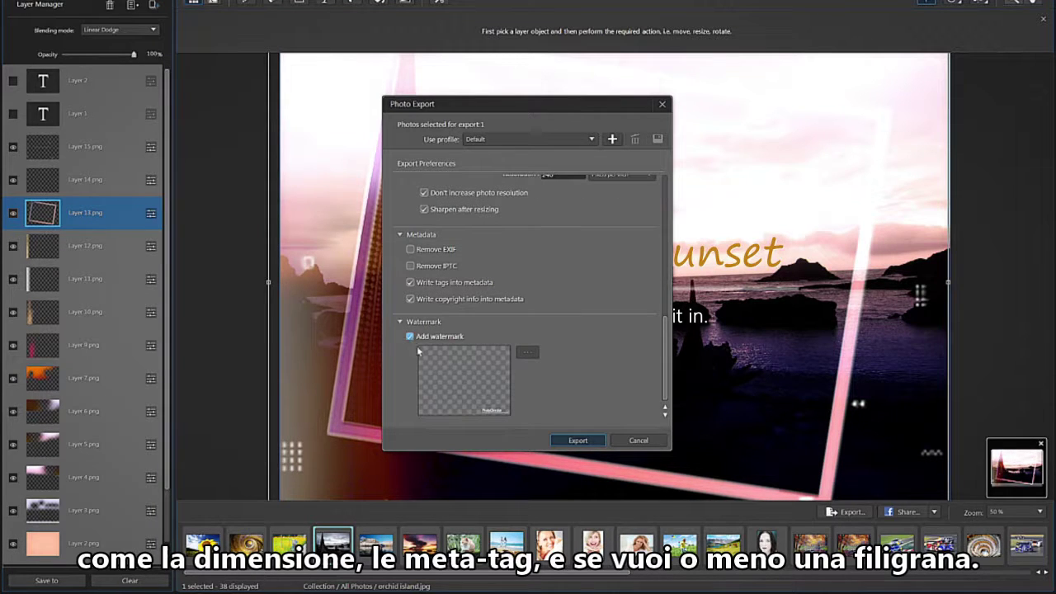